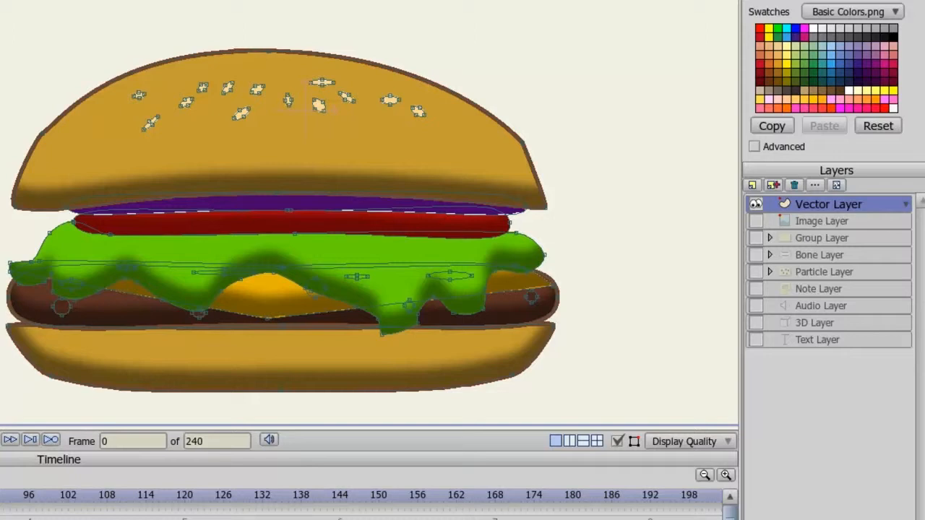
# Expand the railing's Group Layer to its Vertical and Horizontal layers and move the whole group.
pyautogui.moveTo(45, 143)
pyautogui.mouseDown()
pyautogui.moveTo(68, 171)
pyautogui.moveTo(66, 108)
pyautogui.moveTo(196, 57)
pyautogui.moveTo(99, 82)
pyautogui.moveTo(41, 155)
pyautogui.moveTo(140, 93)
pyautogui.moveTo(124, 84)
pyautogui.moveTo(151, 61)
pyautogui.mouseUp()
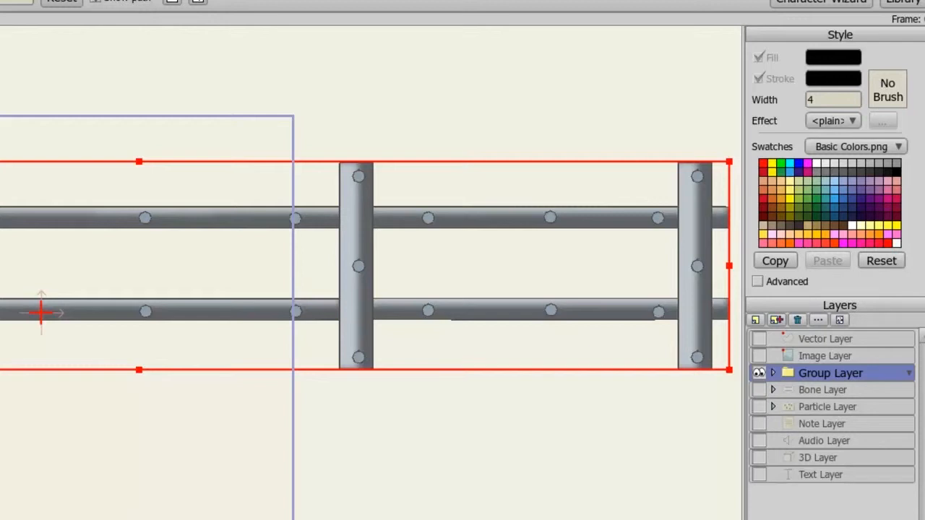
pyautogui.click(773, 374)
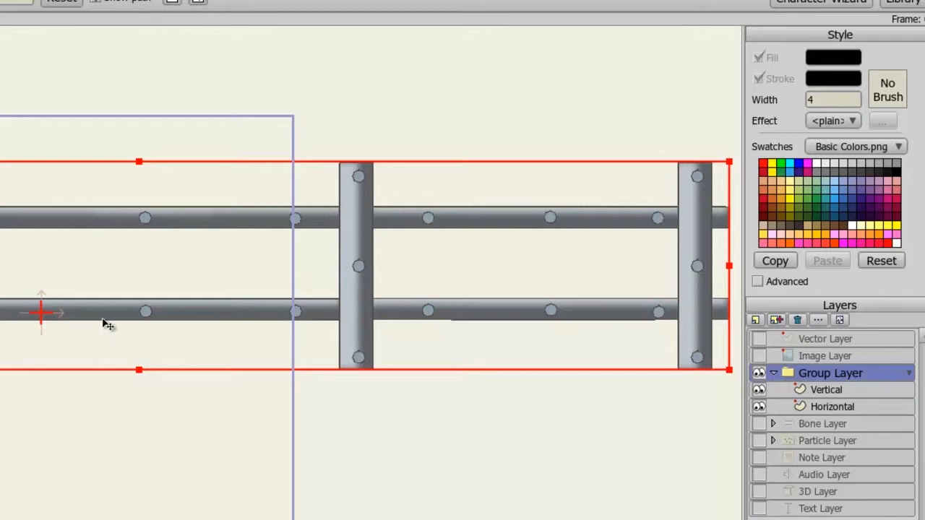
pyautogui.moveTo(113, 316)
pyautogui.mouseDown()
pyautogui.moveTo(58, 325)
pyautogui.moveTo(131, 383)
pyautogui.moveTo(103, 313)
pyautogui.moveTo(55, 374)
pyautogui.moveTo(151, 375)
pyautogui.moveTo(76, 281)
pyautogui.moveTo(13, 365)
pyautogui.moveTo(147, 353)
pyautogui.moveTo(97, 311)
pyautogui.moveTo(94, 336)
pyautogui.mouseUp()
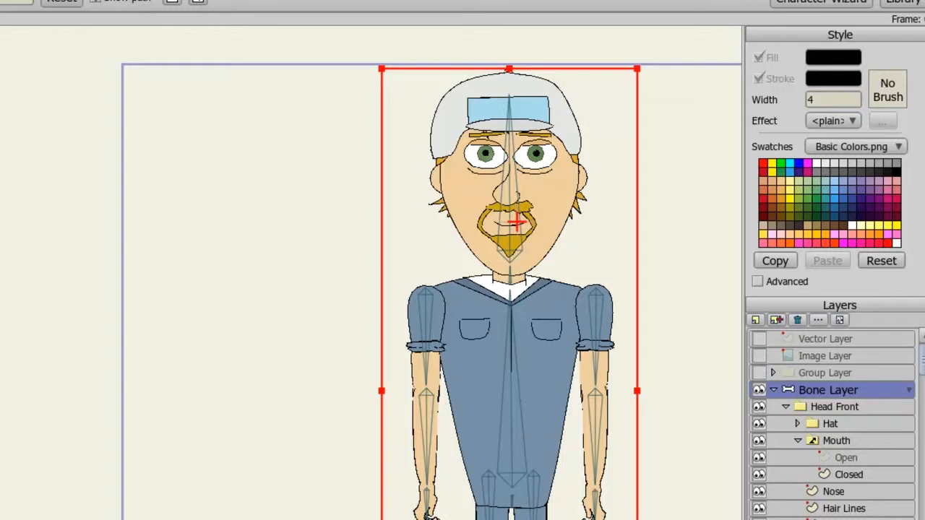
# Manipulate the character's hand bone in the Bone Layer to pose the arm.
pyautogui.press('b')
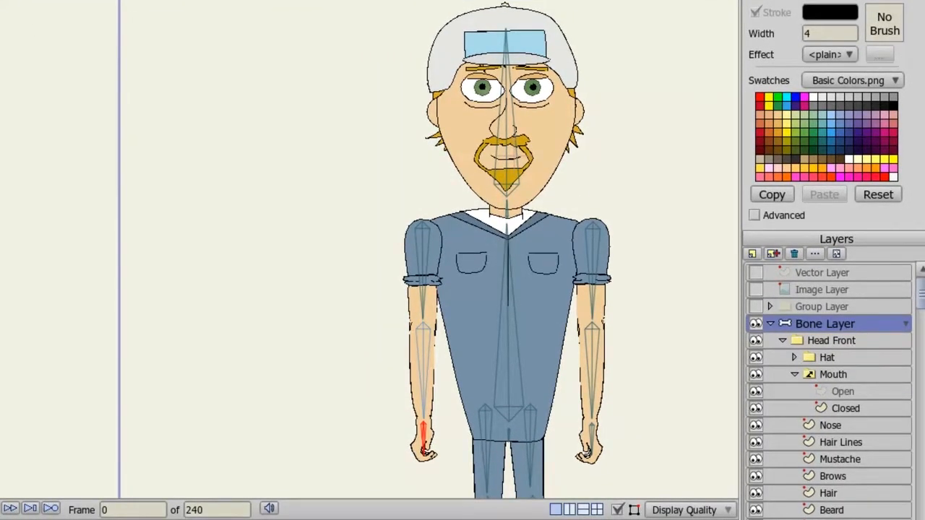
pyautogui.moveTo(433, 456); pyautogui.dragTo(407, 489)
# Switch the Mouth layer to Open and back to Closed.
pyautogui.click(837, 375)
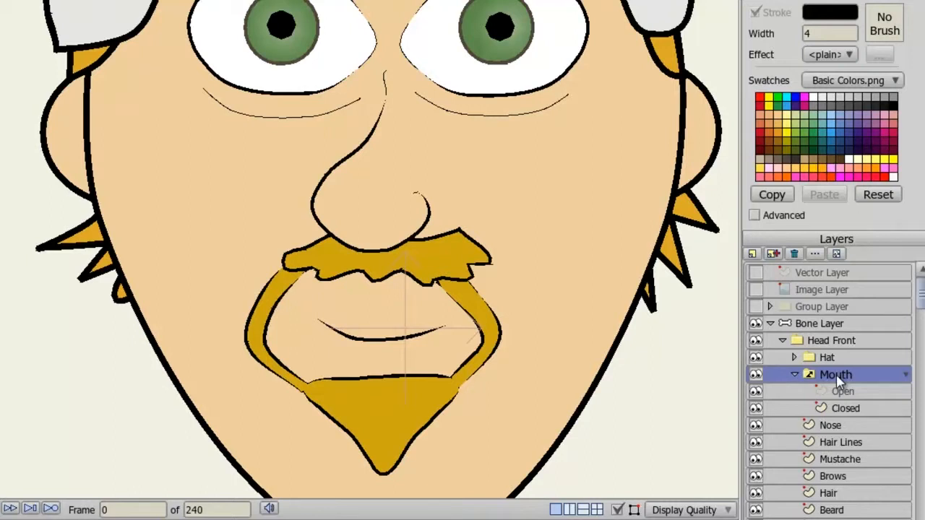
pyautogui.rightClick(838, 383)
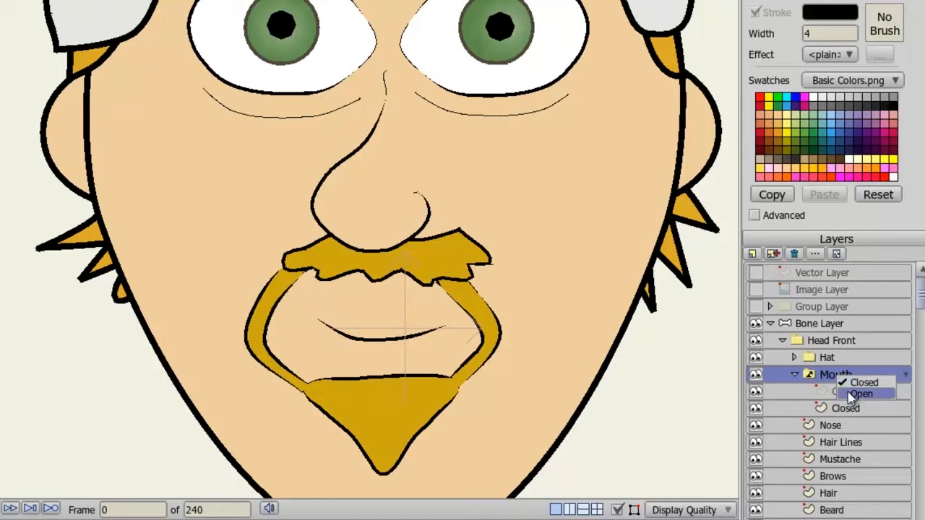
pyautogui.click(849, 395)
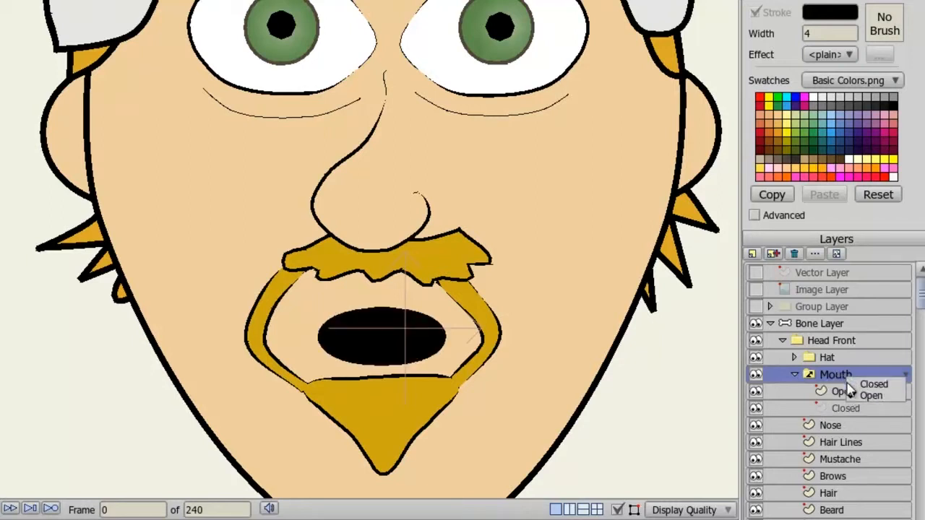
pyautogui.click(860, 384)
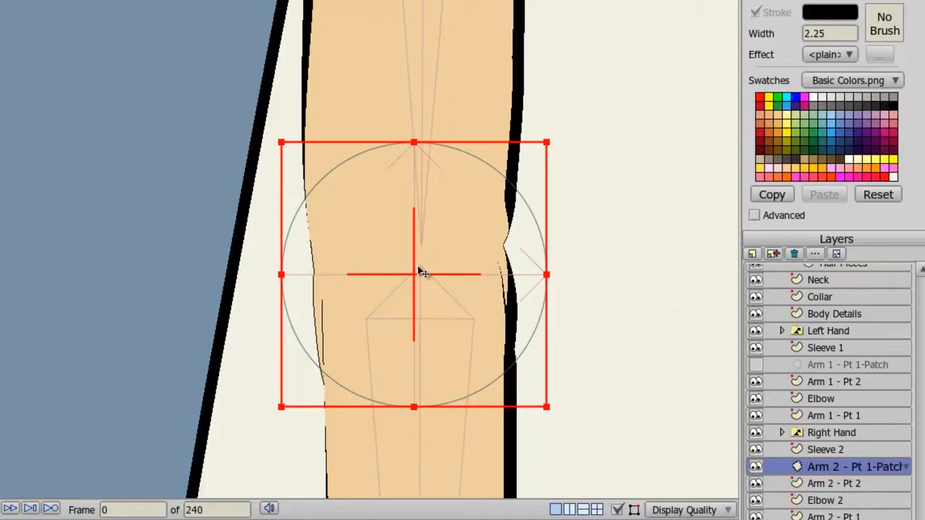
# Shift the Arm 2 - Pt 1-Patch layer slightly at the elbow and expand the Particle Layer.
pyautogui.moveTo(402, 272)
pyautogui.mouseDown()
pyautogui.moveTo(491, 275)
pyautogui.moveTo(633, 299)
pyautogui.moveTo(467, 254)
pyautogui.moveTo(388, 262)
pyautogui.mouseUp()
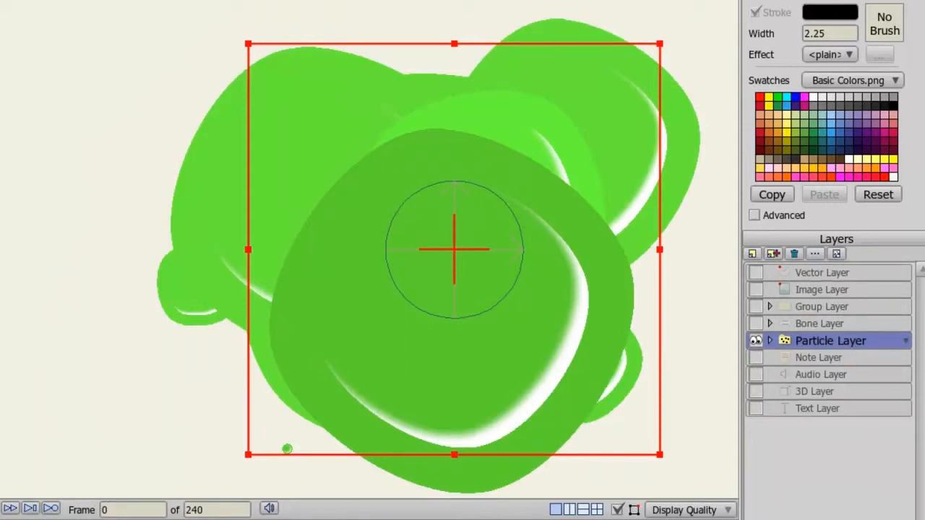
pyautogui.click(769, 340)
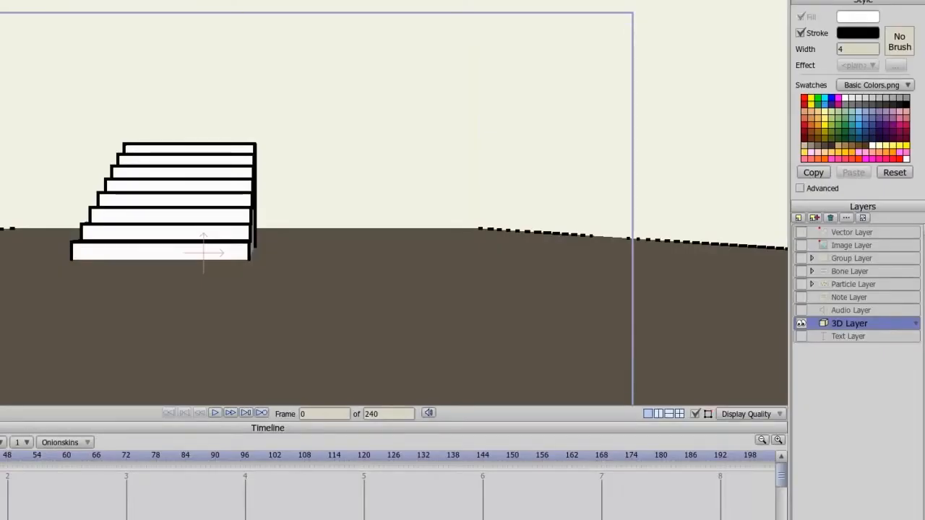
# Move the staircase in the 3D Layer to the right and select the Text Layer.
pyautogui.moveTo(0, 297); pyautogui.dragTo(219, 321)
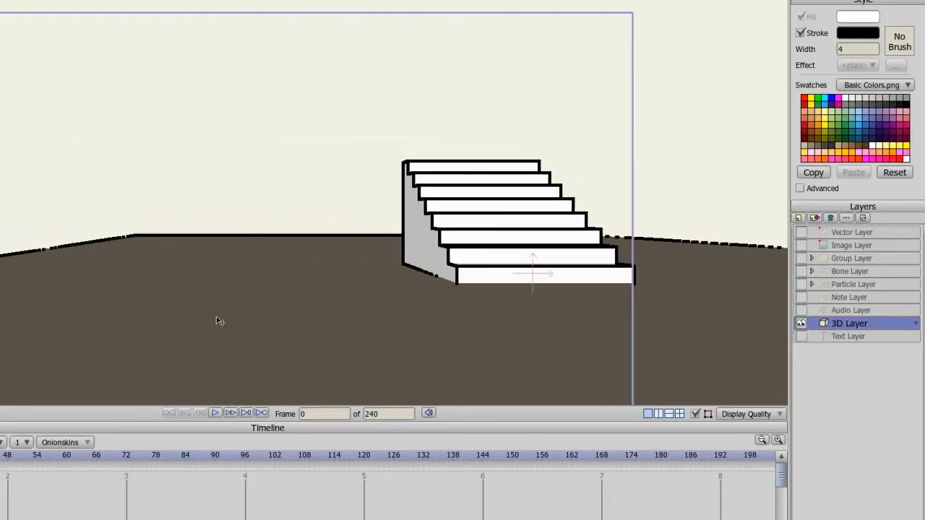
pyautogui.click(853, 336)
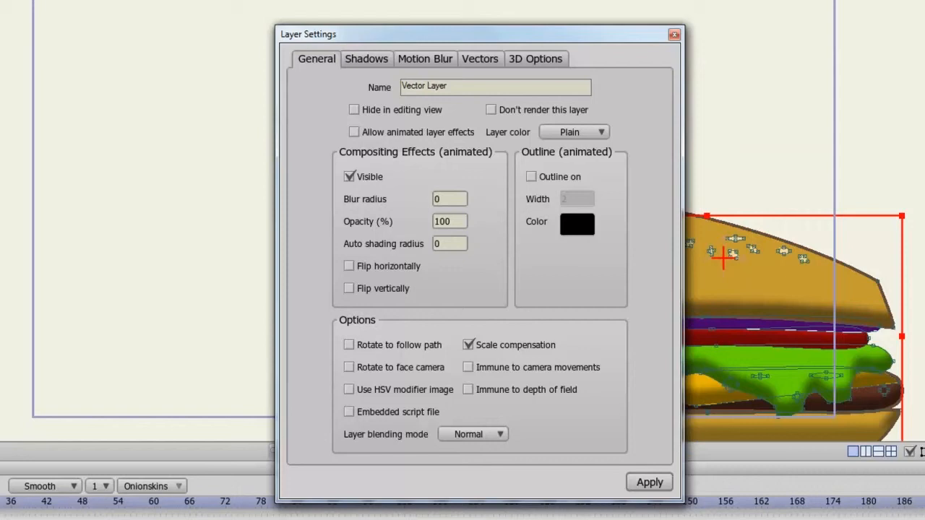
# Examine the Vector Layer's blending modes, shadow settings and motion blur settings.
pyautogui.click(495, 432)
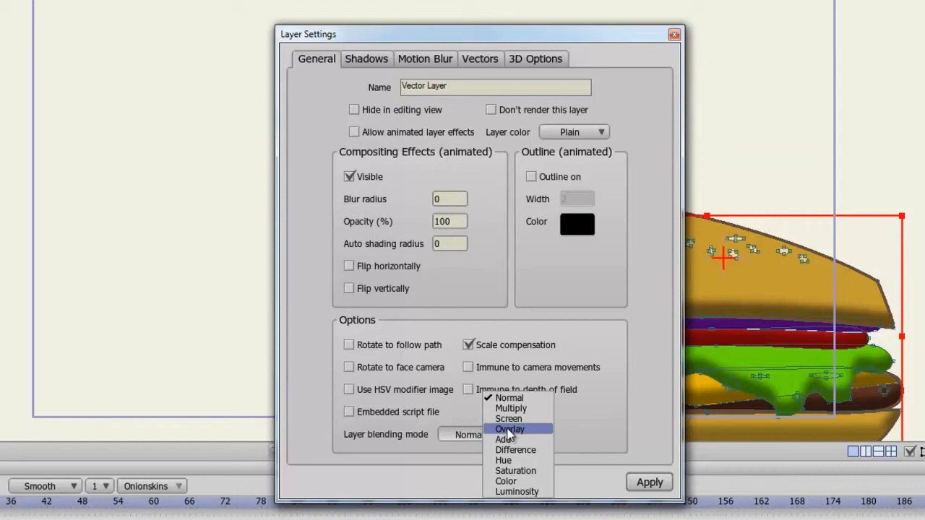
pyautogui.click(435, 460)
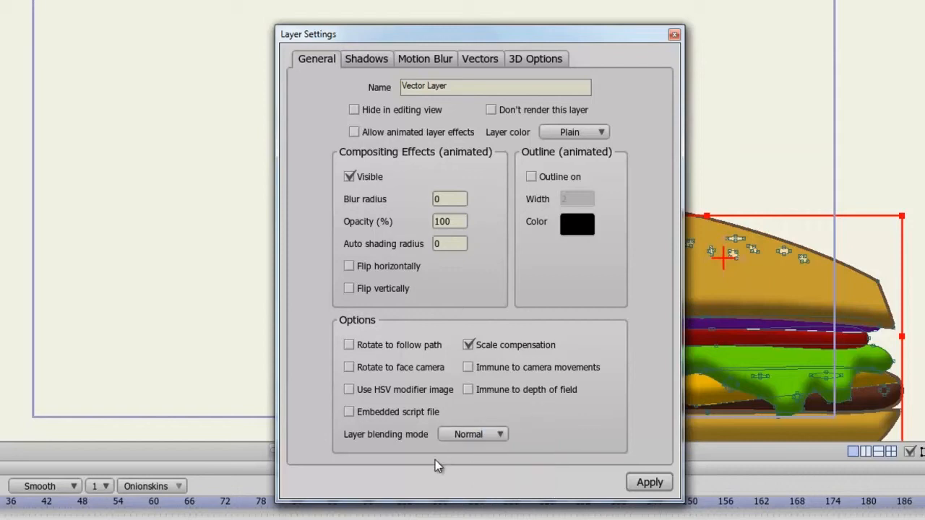
pyautogui.click(370, 58)
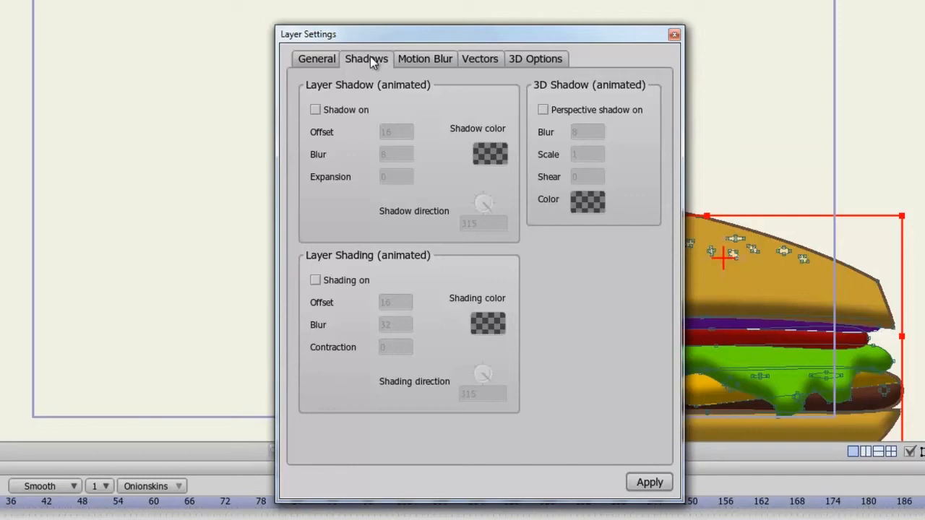
pyautogui.click(416, 63)
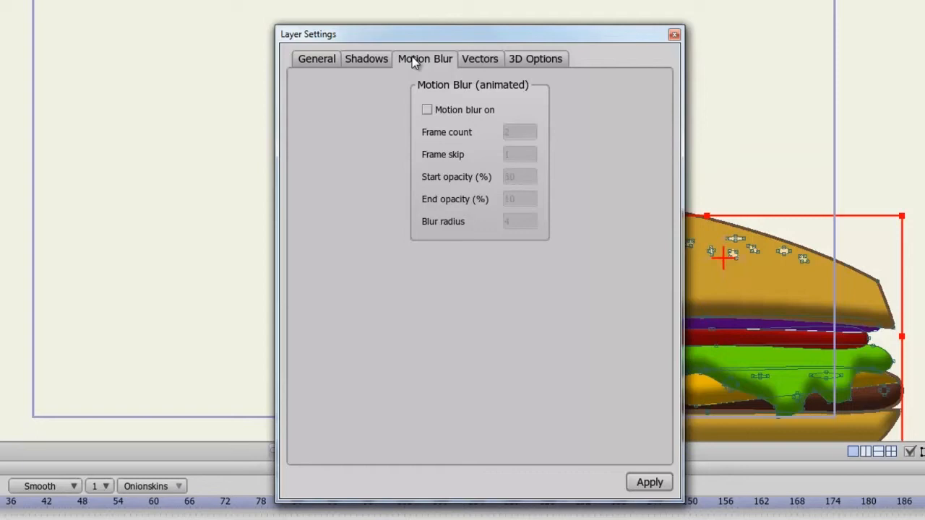
# Turn on noisy outlines, noisy fills and animated noise for the Vector Layer.
pyautogui.click(473, 61)
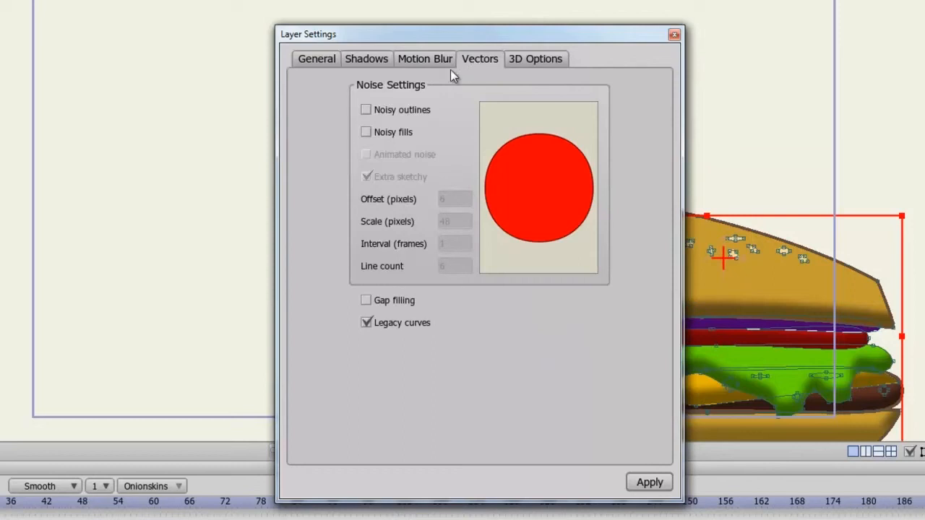
pyautogui.click(405, 110)
pyautogui.click(385, 133)
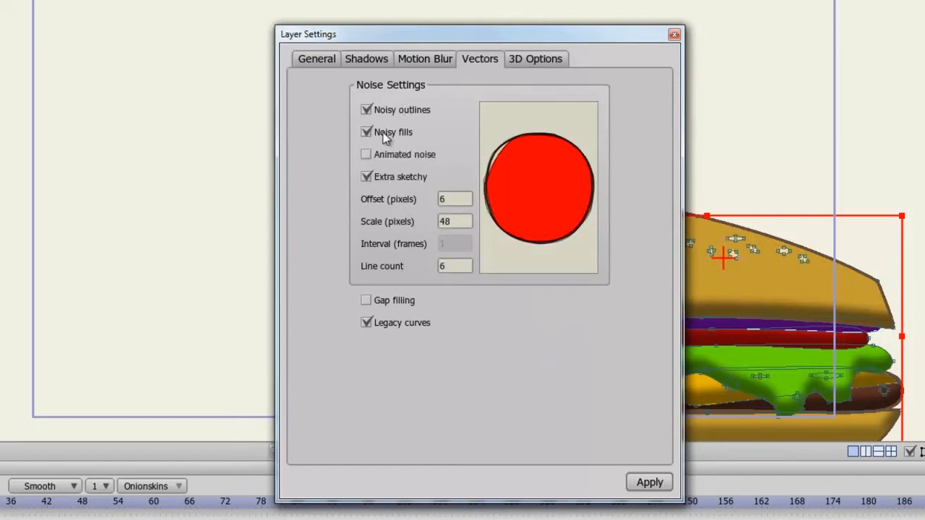
pyautogui.click(385, 156)
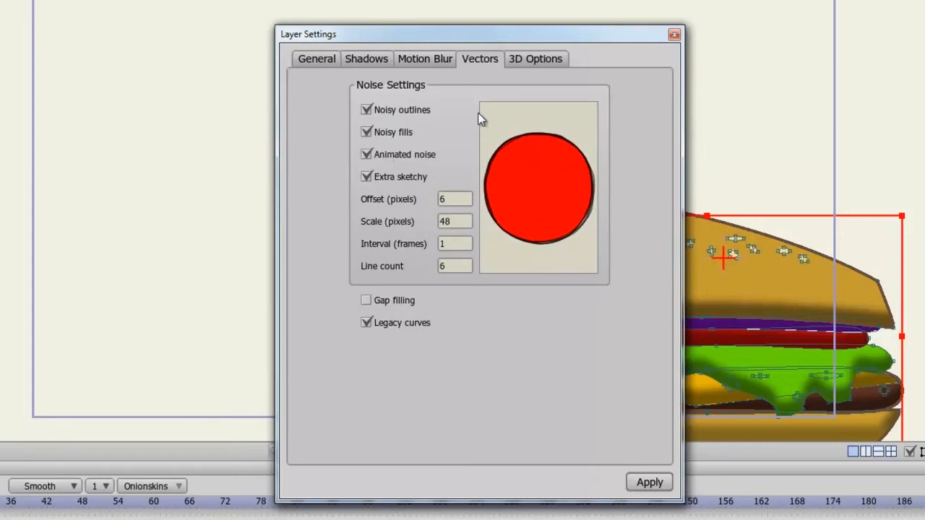
# Set the burger Vector Layer's 3D conversion to Extrude and apply the layer settings.
pyautogui.click(536, 61)
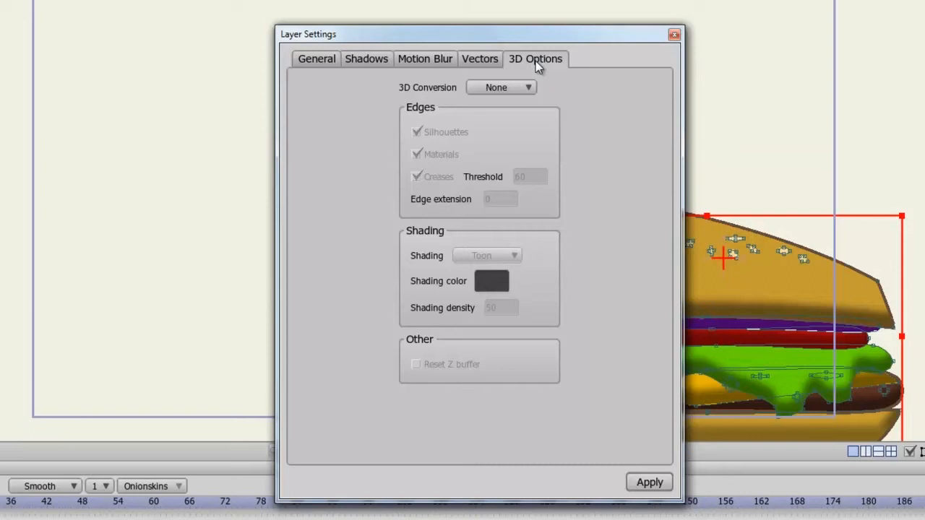
pyautogui.click(524, 88)
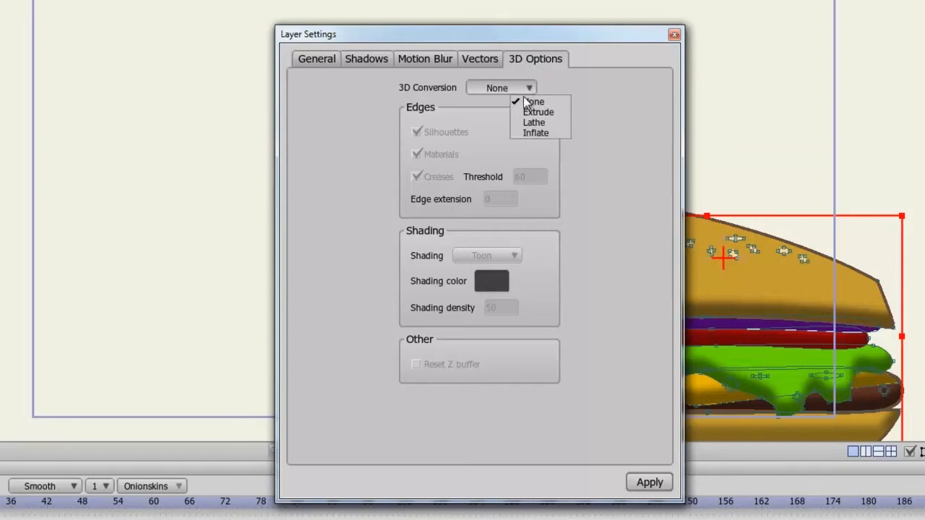
pyautogui.click(545, 111)
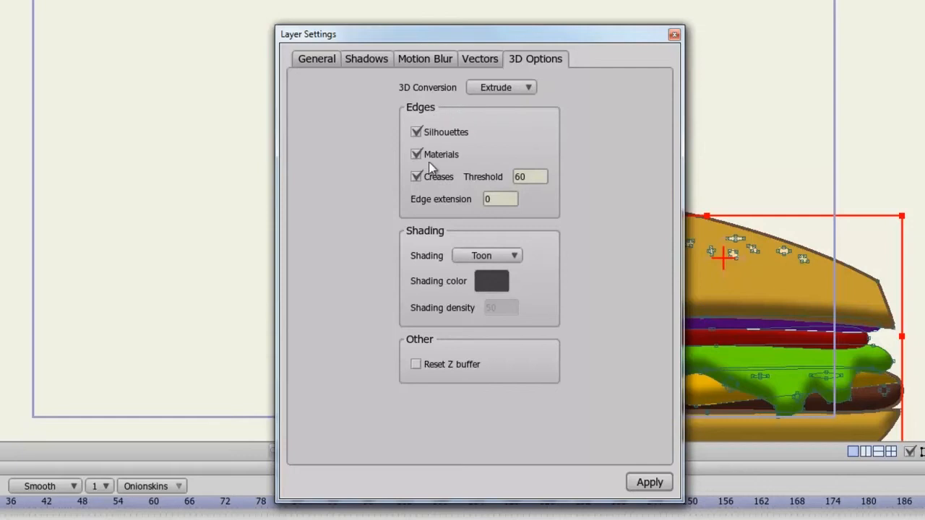
pyautogui.click(649, 482)
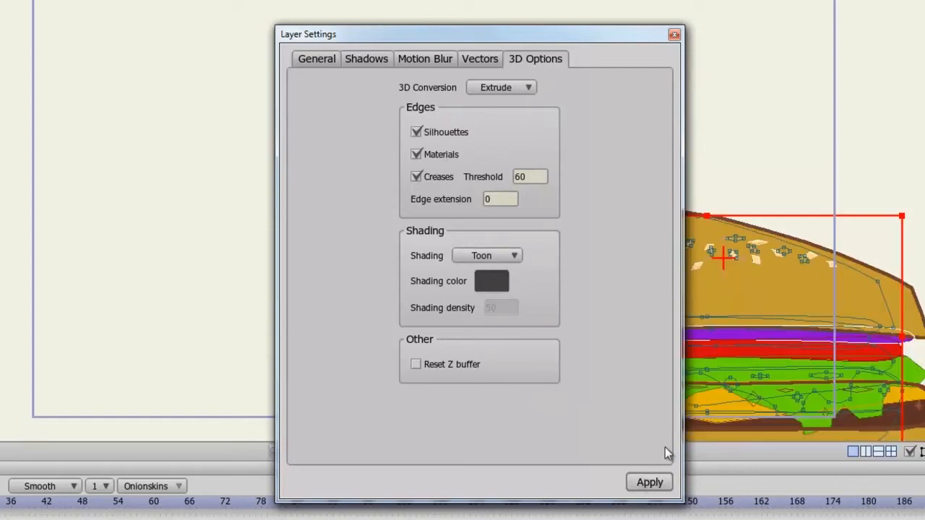
pyautogui.click(676, 35)
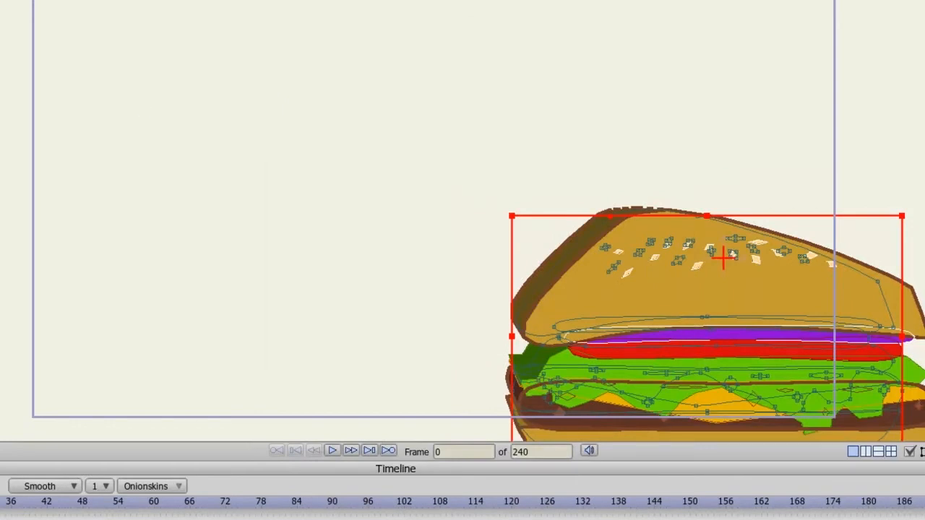
pyautogui.moveTo(456, 250); pyautogui.dragTo(250, 159)
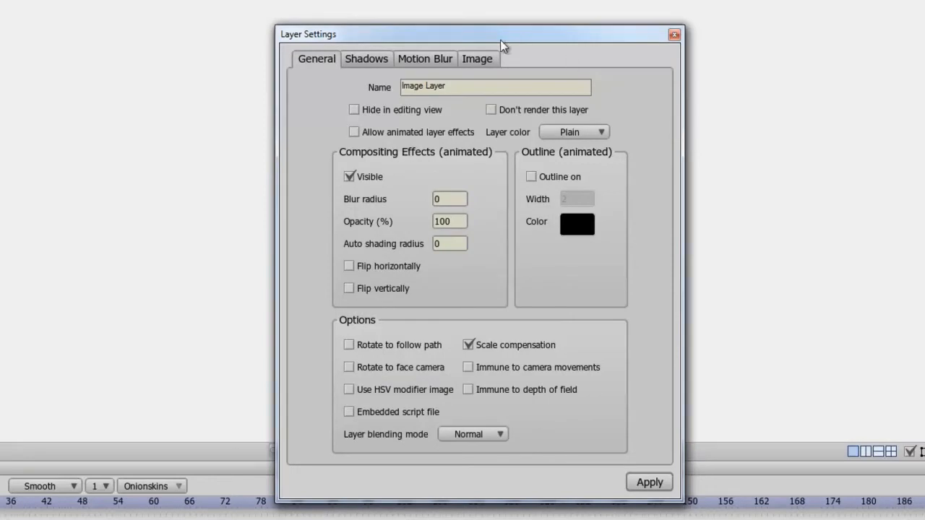
# Examine the Image Layer's image settings and the Group Layer's masking, physics and depth sort settings.
pyautogui.click(487, 62)
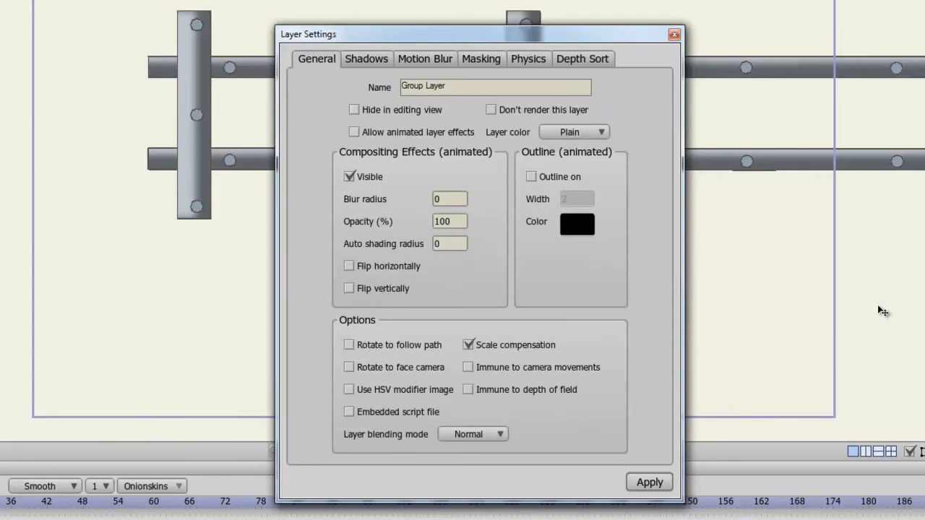
pyautogui.click(488, 58)
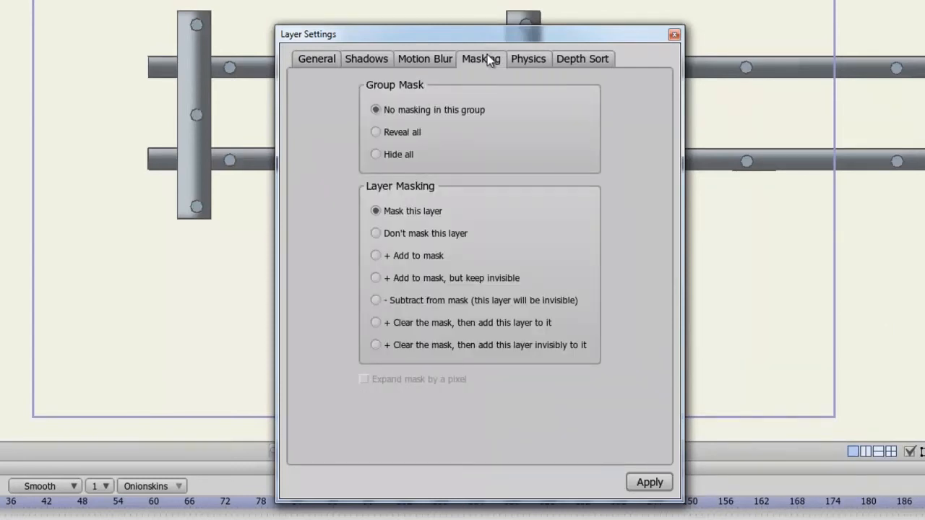
pyautogui.click(539, 59)
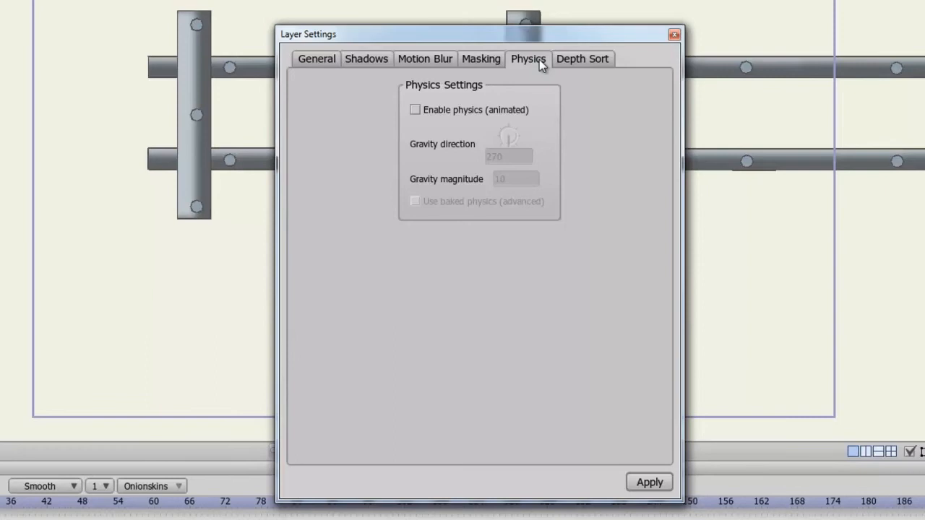
pyautogui.click(591, 64)
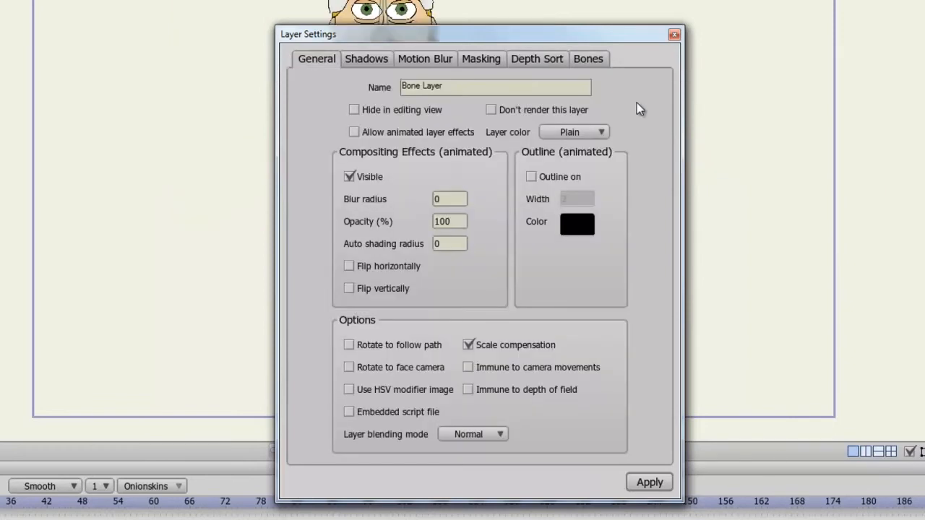
# Examine the Bone Layer's masking, depth sort and bone settings.
pyautogui.click(490, 60)
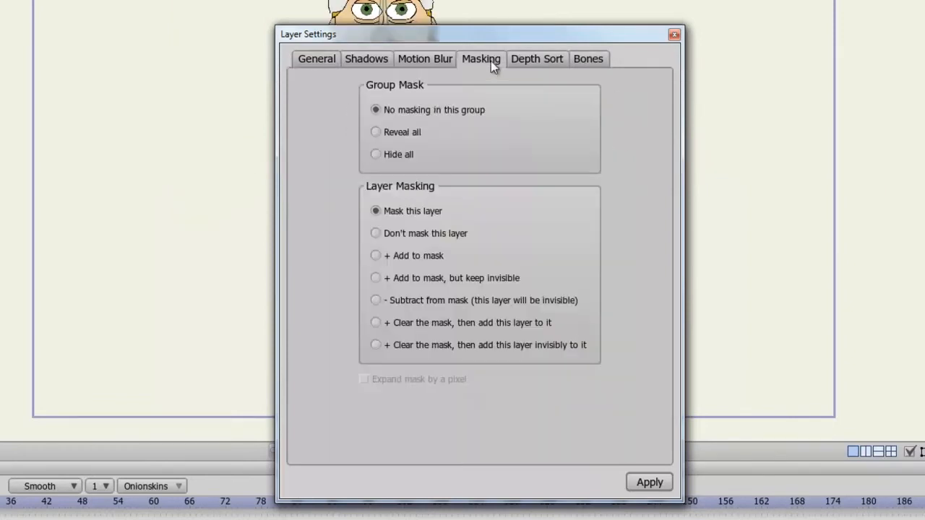
pyautogui.click(530, 63)
pyautogui.click(580, 66)
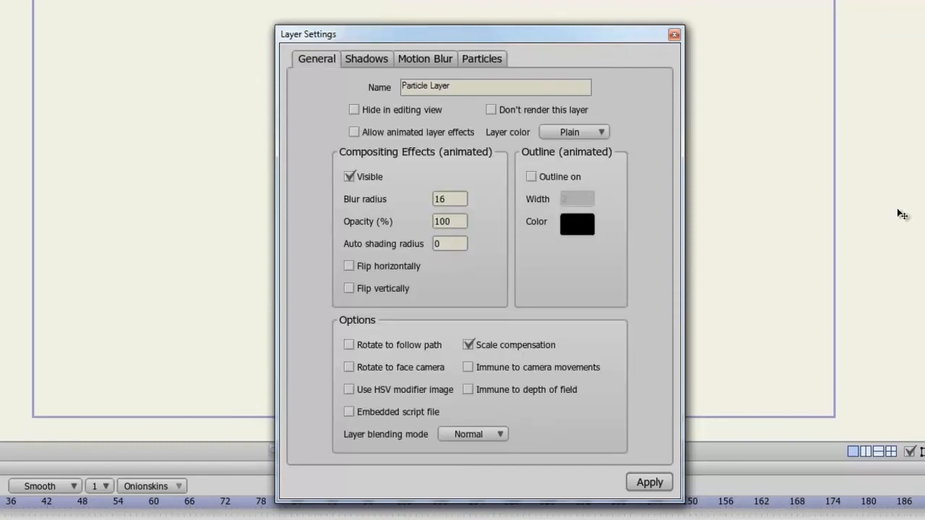
# Examine the Particle Layer's particle settings and the Audio Layer's audio settings, including the lip-sync text field.
pyautogui.click(496, 59)
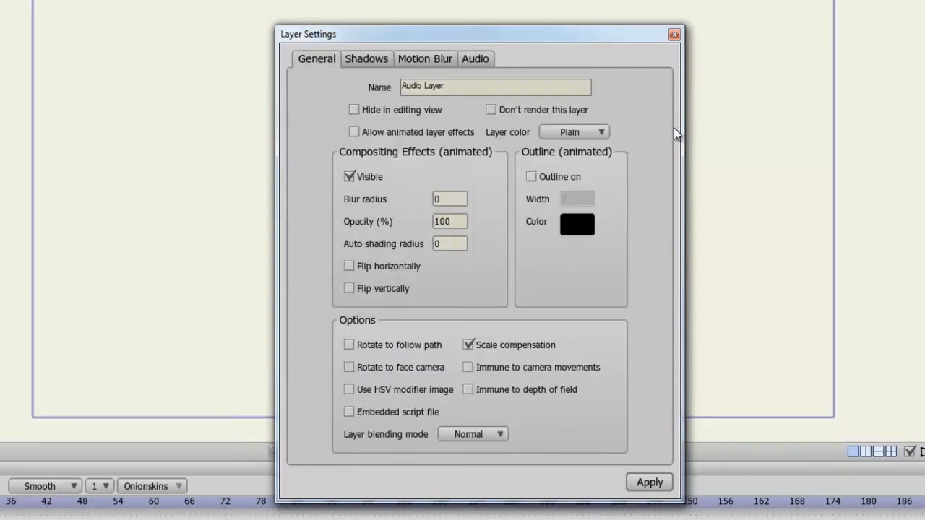
pyautogui.click(487, 60)
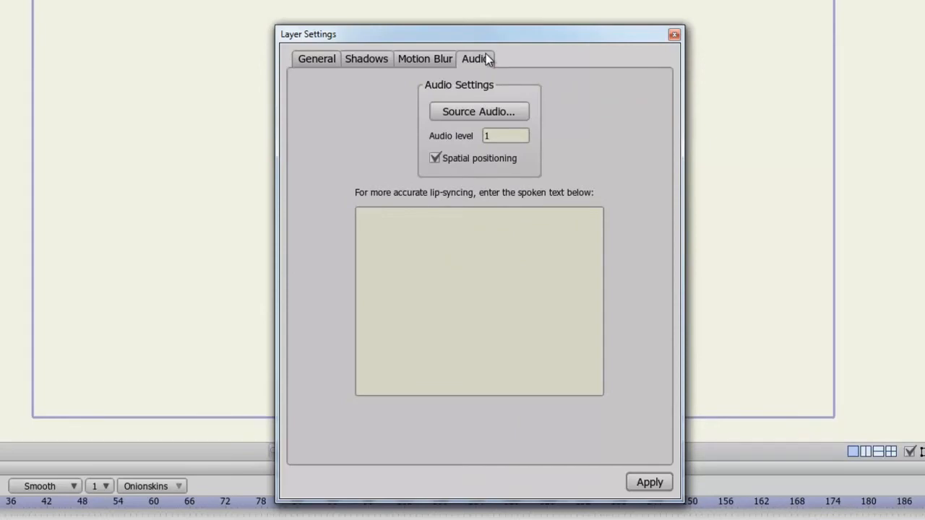
pyautogui.click(568, 283)
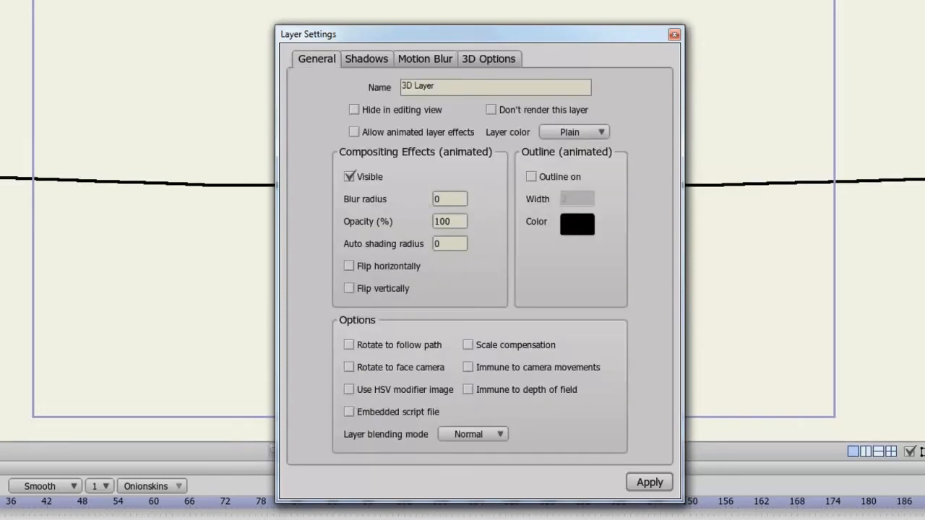
# Examine the 3D Layer's 3D options and the Text Layer's text, font and word balloon settings.
pyautogui.click(492, 59)
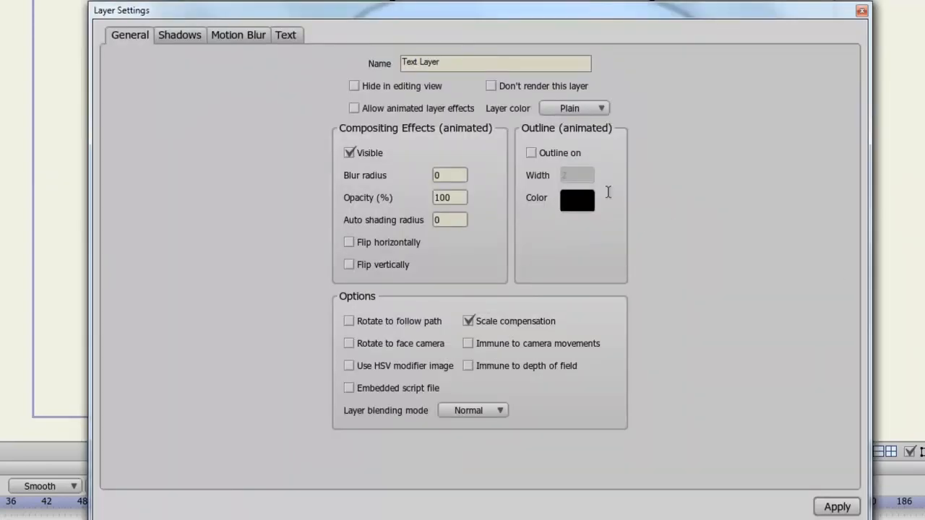
pyautogui.click(300, 38)
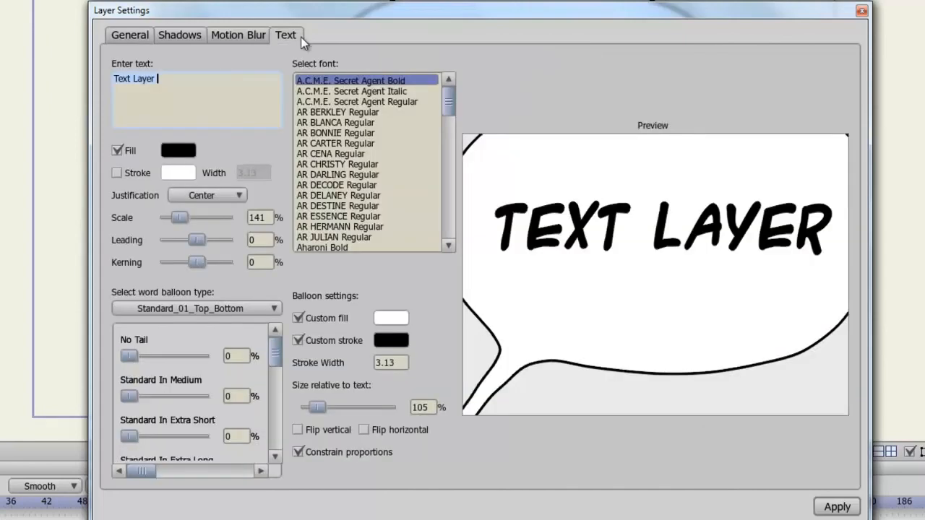